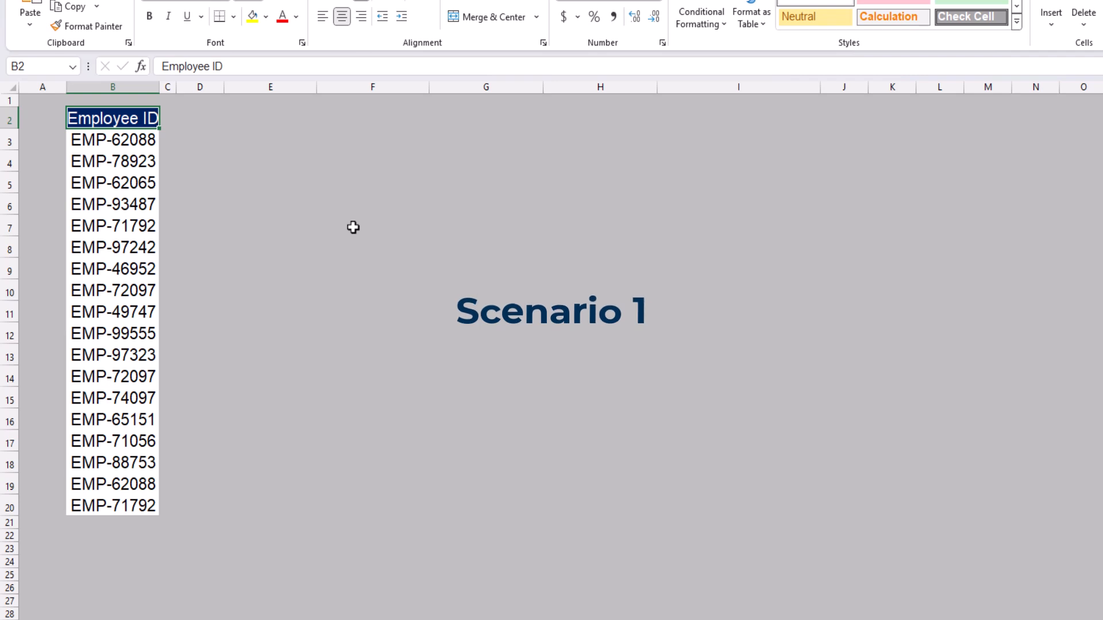
- Remove the duplicate values from the Employee ID list in column B, treating its first row as a header
{"action": "left_click", "coordinate": [96, 195]}
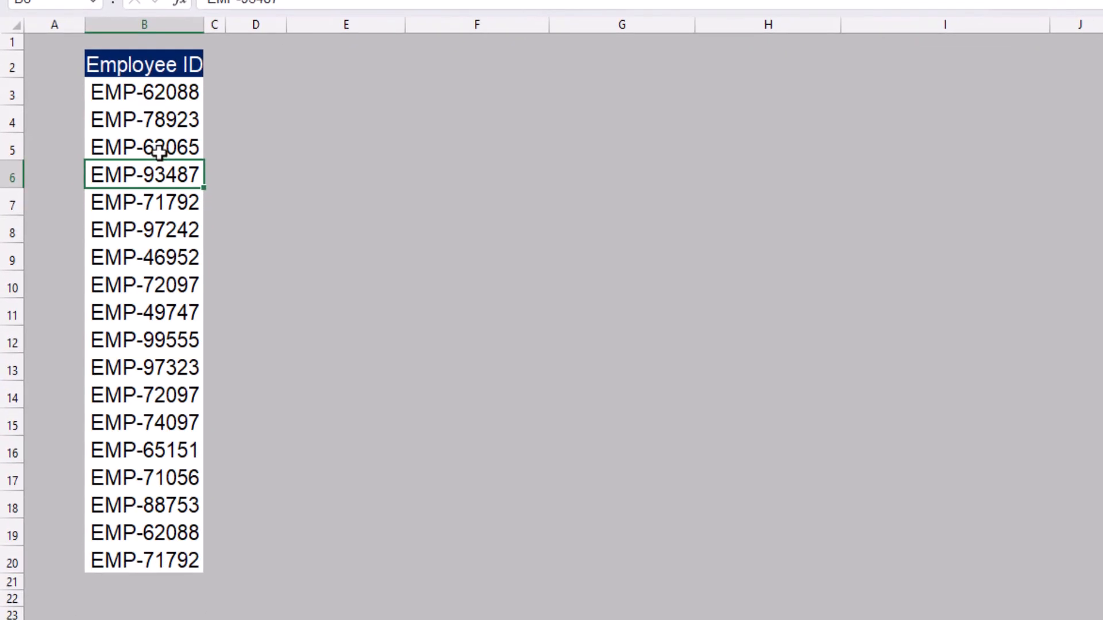
{"action": "left_click", "coordinate": [168, 62]}
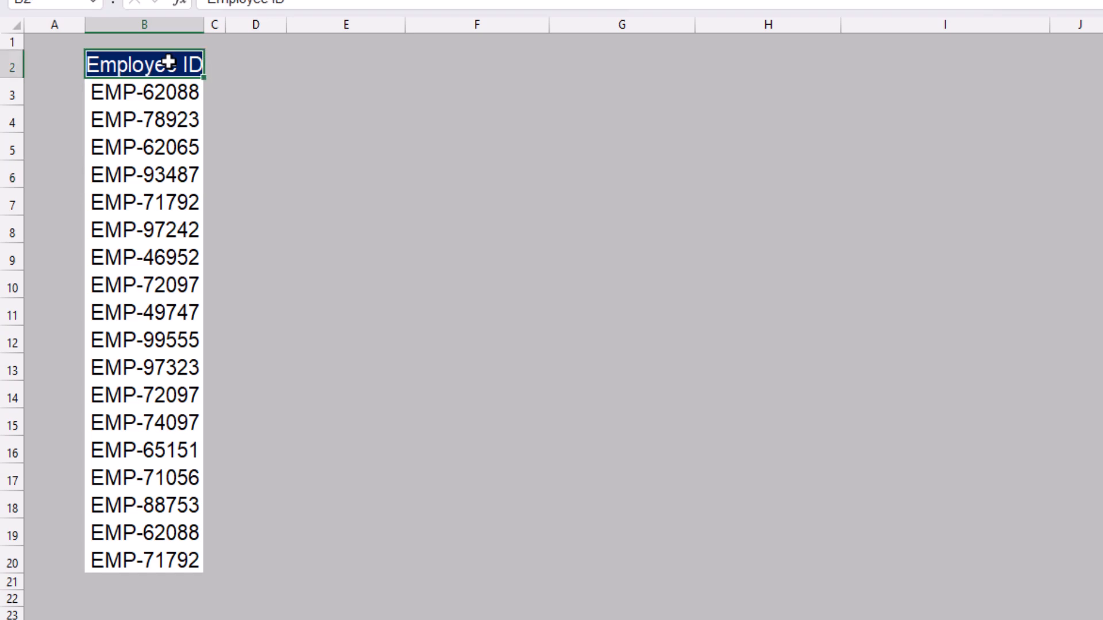
{"action": "key", "text": "ctrl+shift+Down"}
{"action": "left_click", "coordinate": [161, 167]}
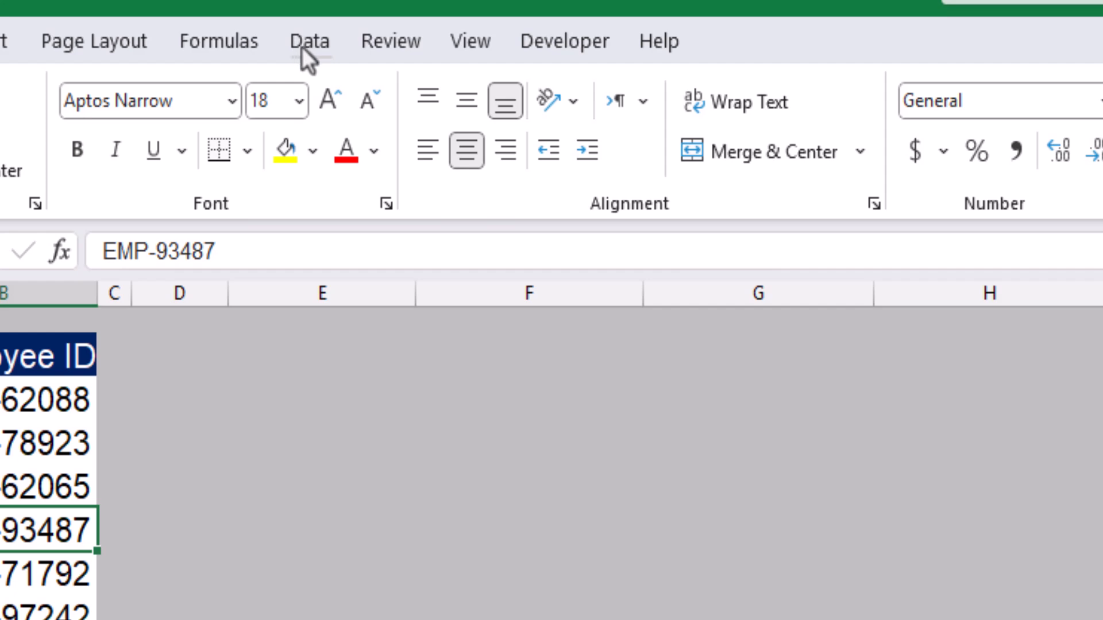
{"action": "left_click", "coordinate": [302, 46]}
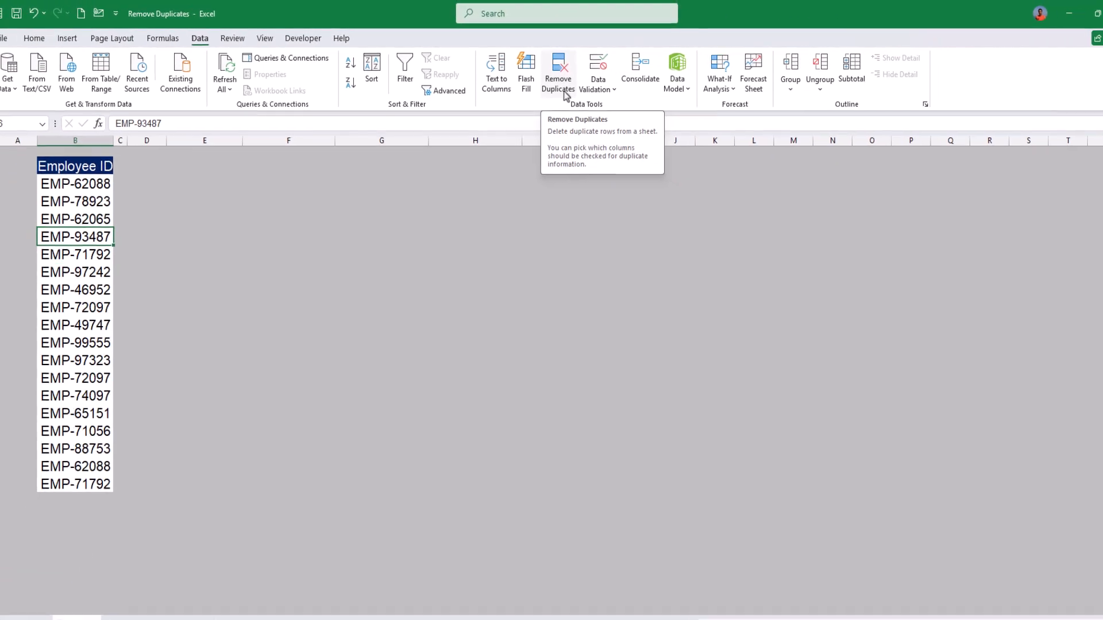
{"action": "left_click", "coordinate": [565, 92]}
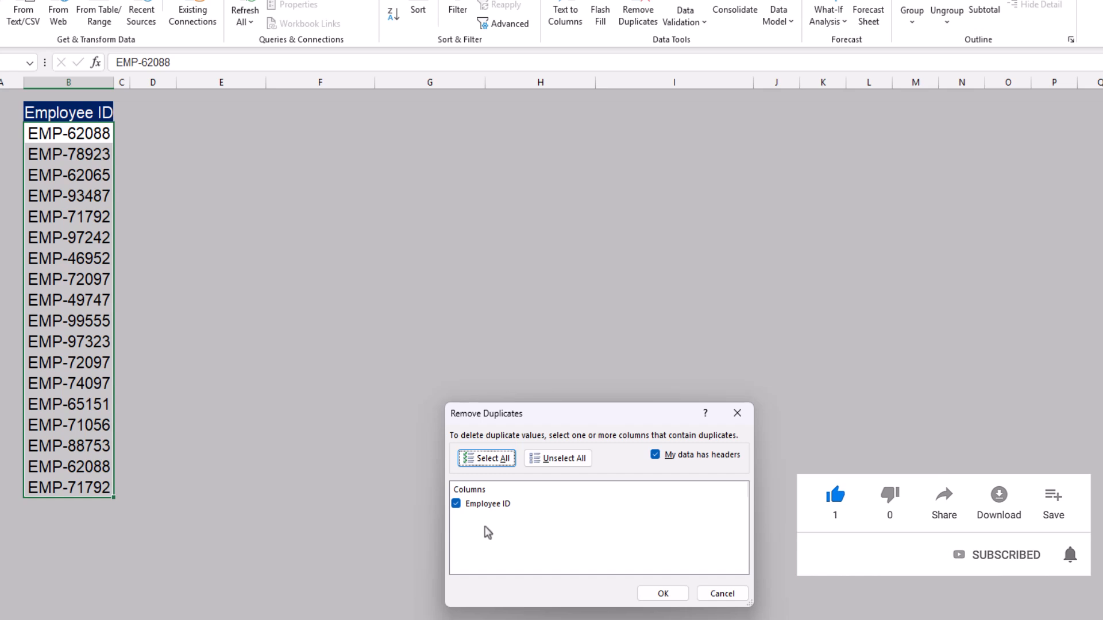
{"action": "left_click", "coordinate": [646, 594]}
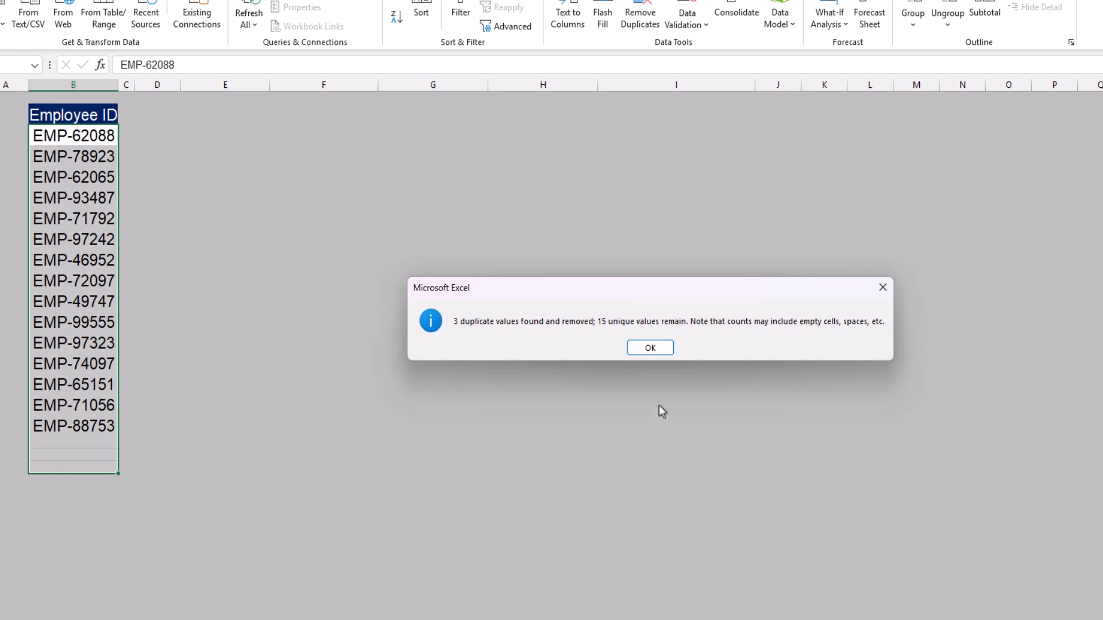
{"action": "left_click", "coordinate": [650, 348]}
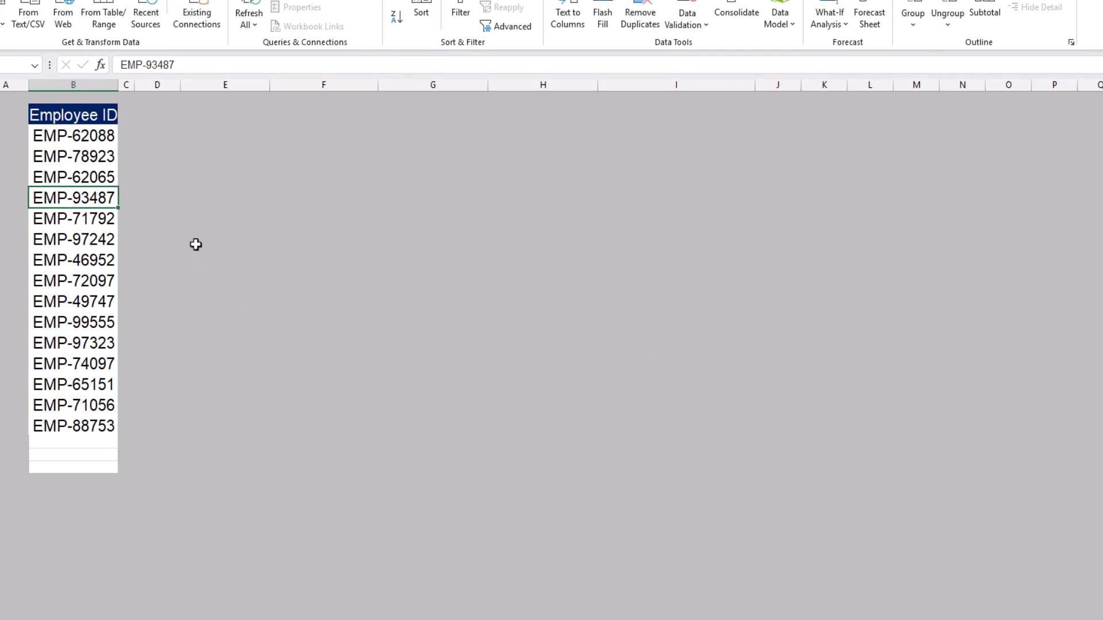
{"action": "left_click_drag", "start_coordinate": [81, 136], "coordinate": [99, 422]}
{"action": "left_click_drag", "start_coordinate": [24, 443], "coordinate": [86, 475]}
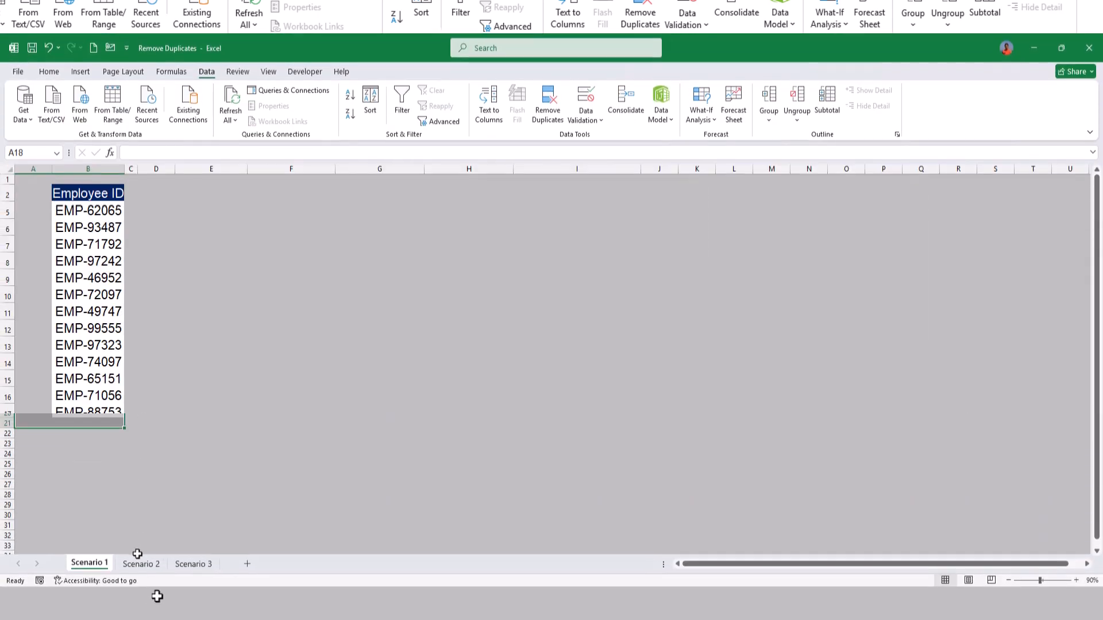
- Open the Scenario 2 sheet and examine the employee table for repeated combinations of Employee ID and Name
{"action": "left_click", "coordinate": [140, 597]}
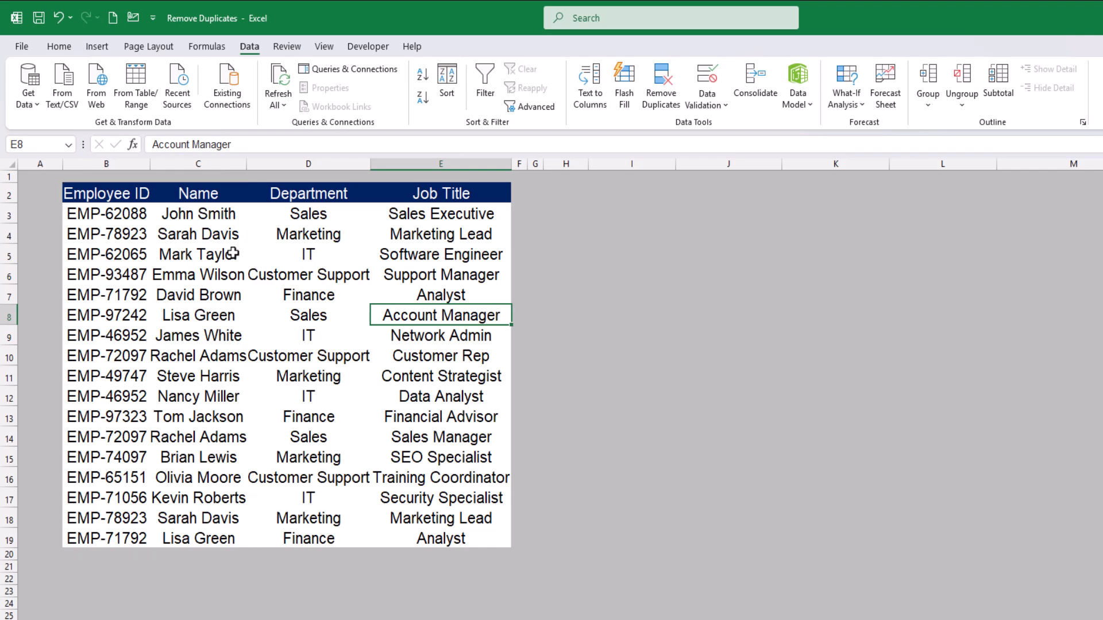
{"action": "left_click", "coordinate": [132, 297]}
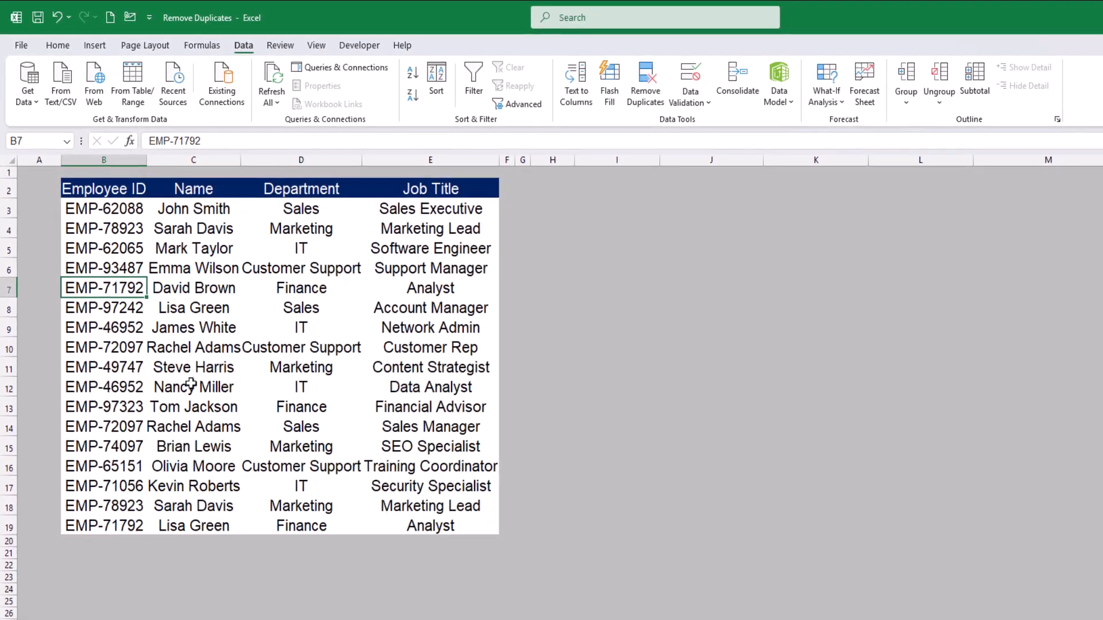
{"action": "left_click_drag", "start_coordinate": [190, 404], "coordinate": [188, 431]}
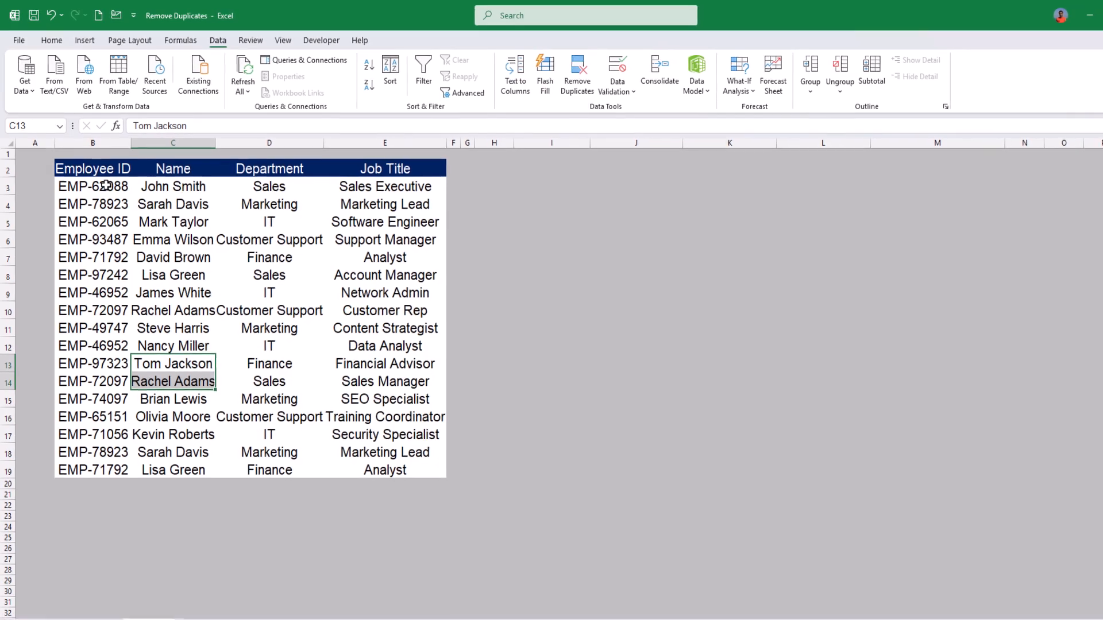
{"action": "left_click_drag", "start_coordinate": [123, 191], "coordinate": [170, 185]}
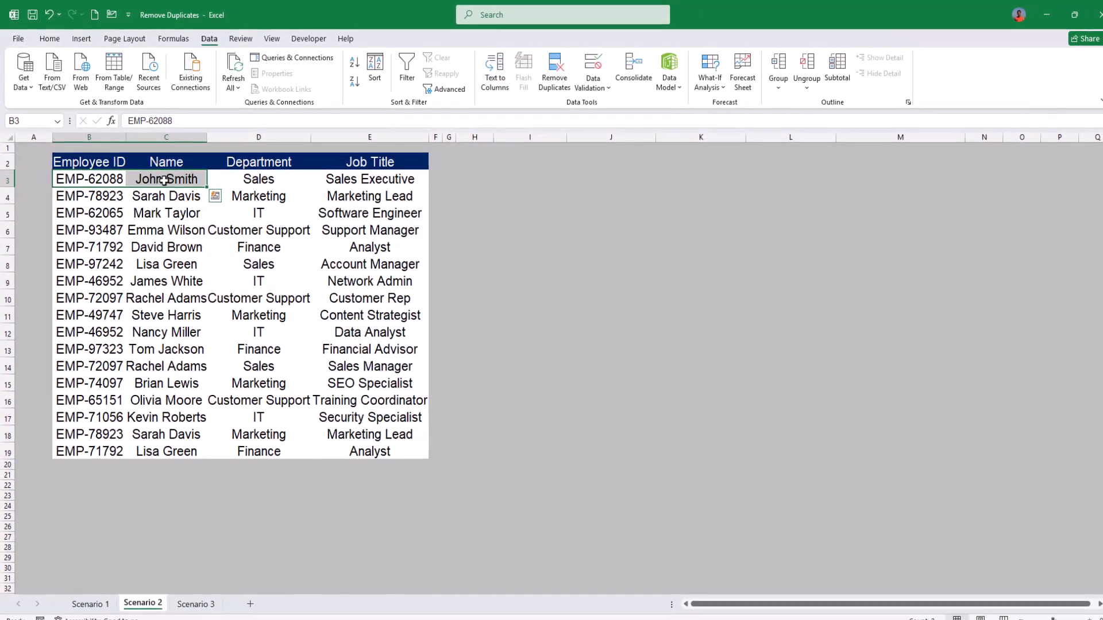
{"action": "left_click", "coordinate": [162, 204]}
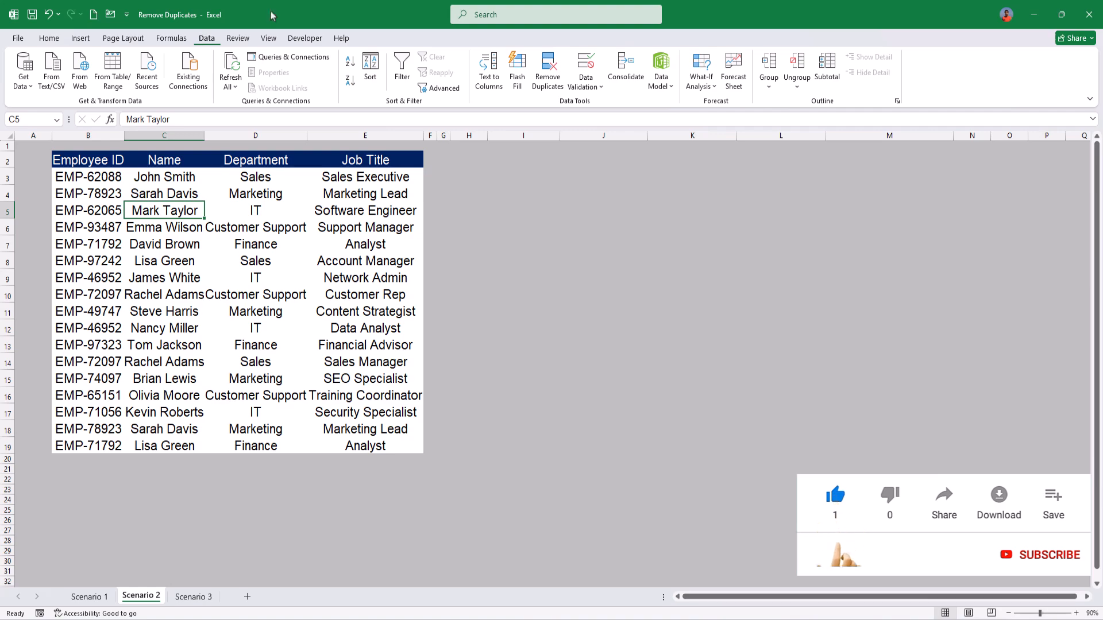
- Remove duplicate rows from the Scenario 2 table by Employee ID only, with headers recognised, and undo the removal
{"action": "left_click", "coordinate": [557, 85]}
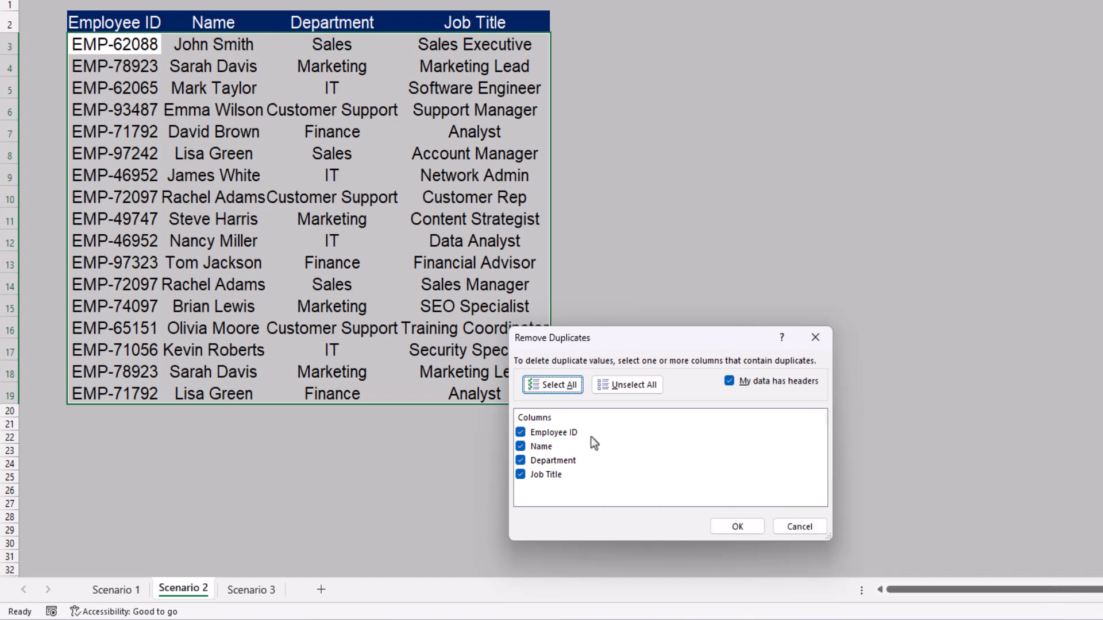
{"action": "left_click", "coordinate": [748, 386]}
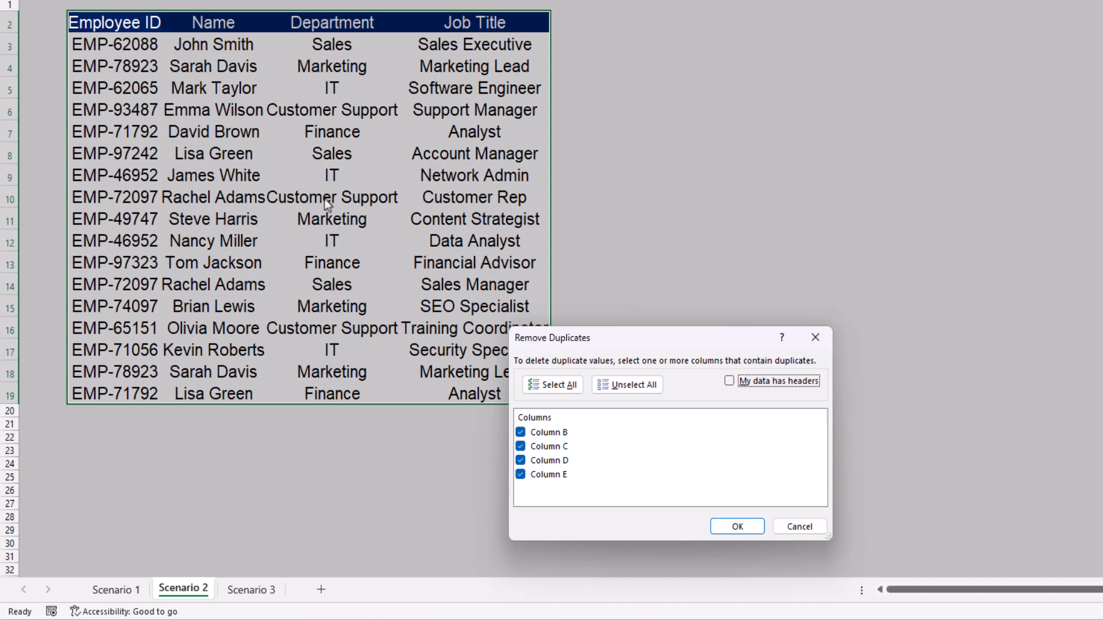
{"action": "left_click", "coordinate": [745, 382]}
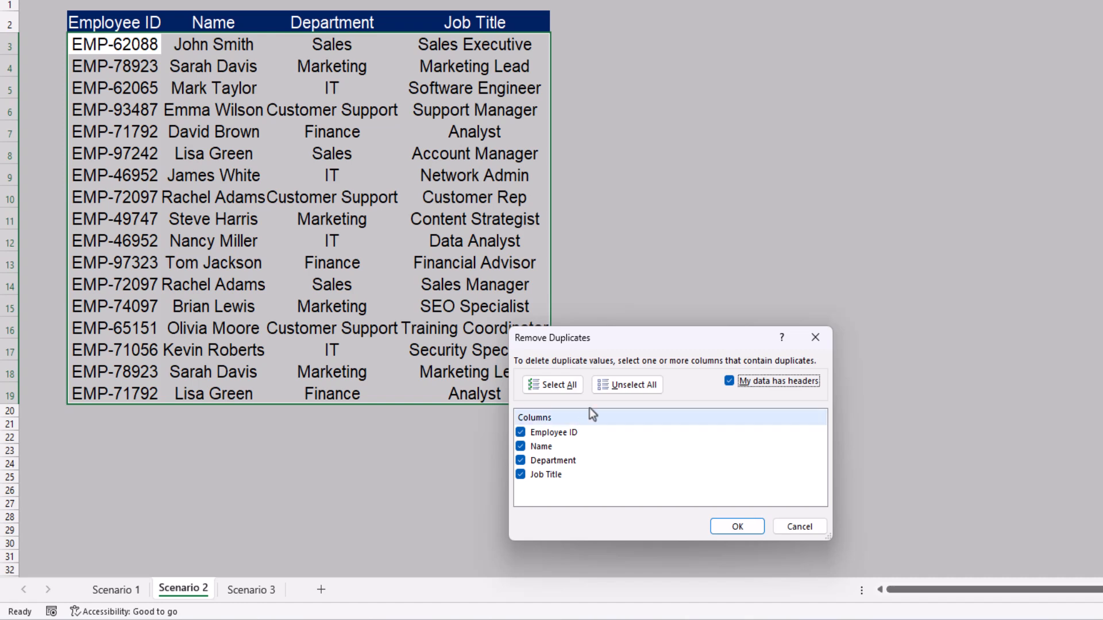
{"action": "left_click", "coordinate": [622, 388]}
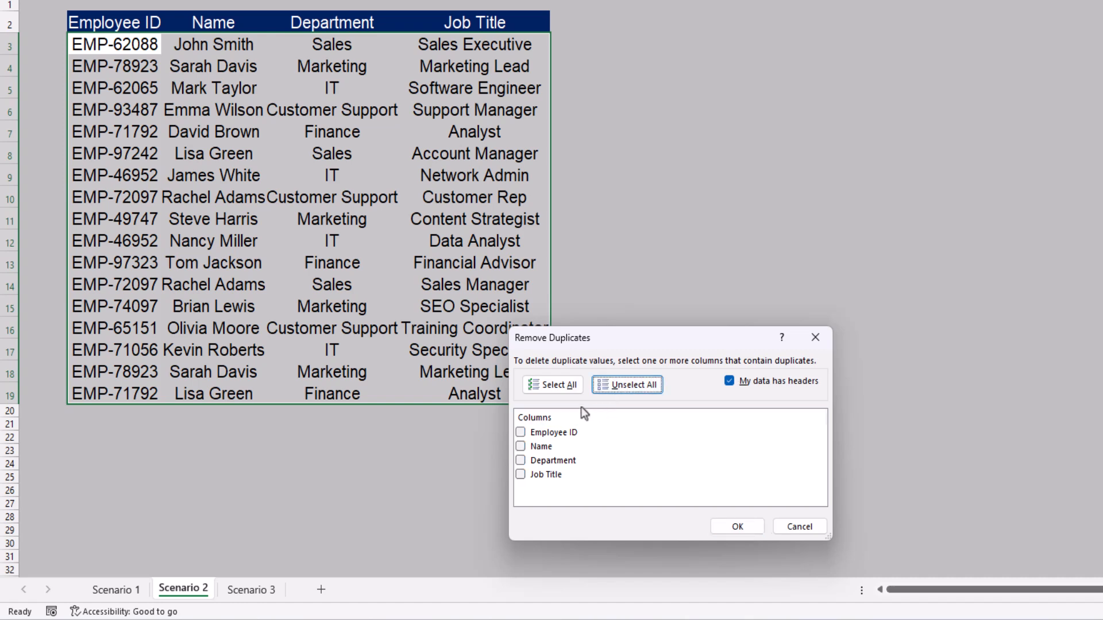
{"action": "left_click", "coordinate": [560, 433]}
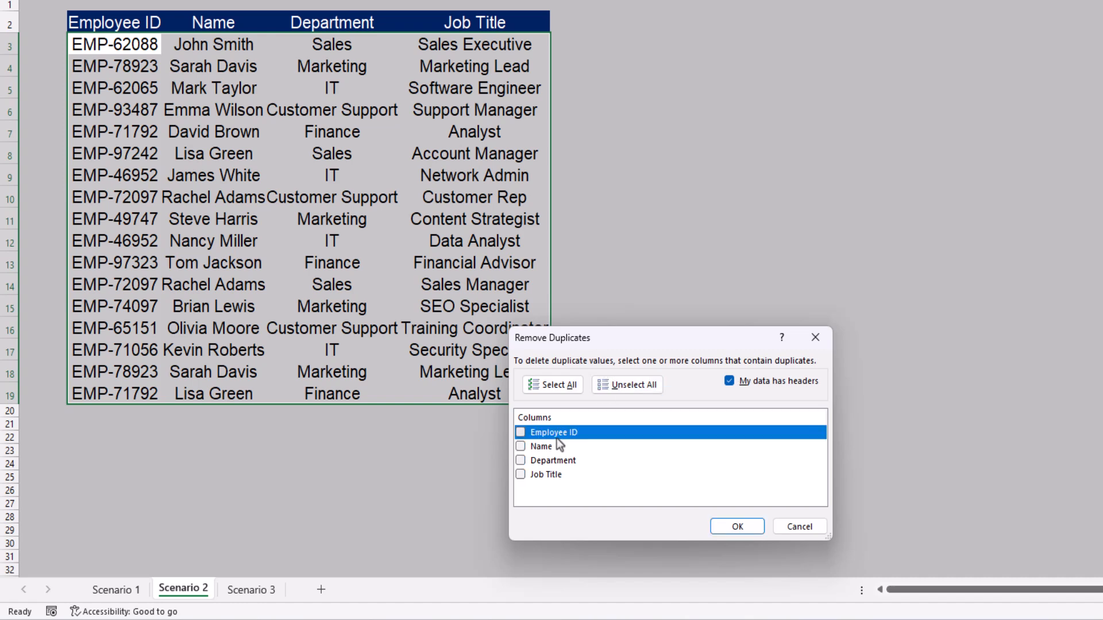
{"action": "left_click", "coordinate": [520, 434]}
{"action": "left_click", "coordinate": [723, 523]}
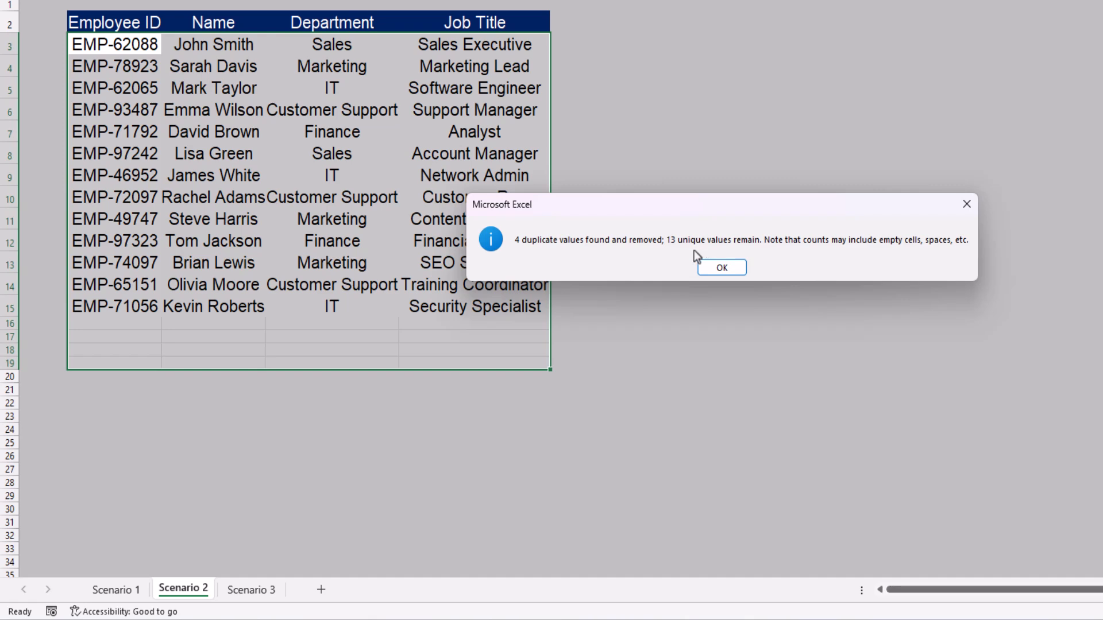
{"action": "left_click", "coordinate": [718, 268]}
{"action": "key", "text": "ctrl+z"}
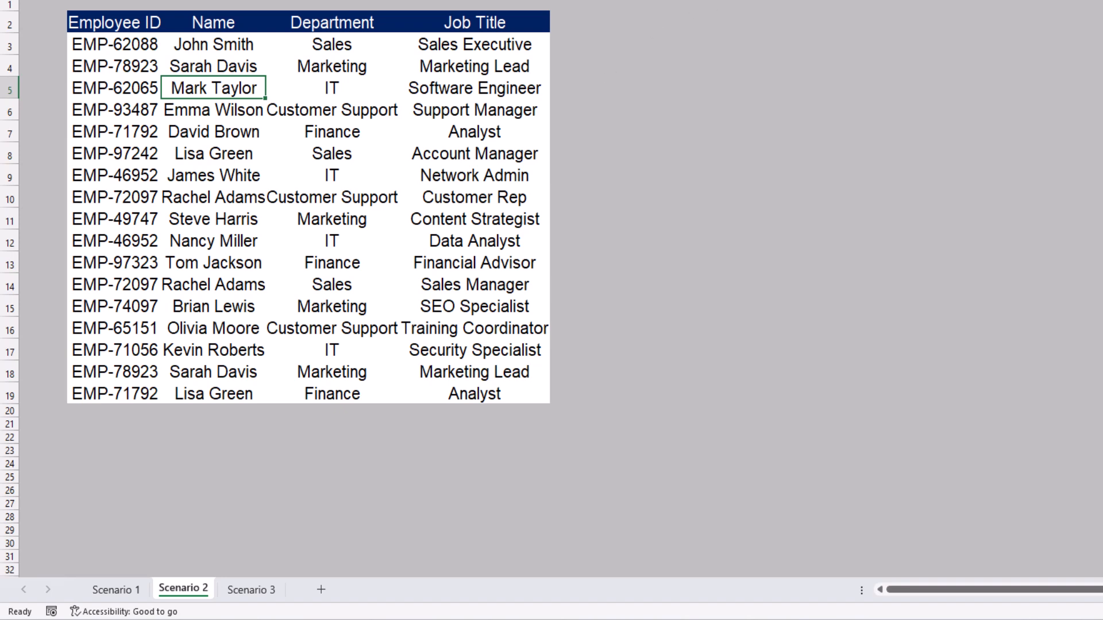
- Remove duplicate rows from the Scenario 2 table by the combination of Employee ID and Name
{"action": "key", "text": "alt+a"}
{"action": "key", "text": "m"}
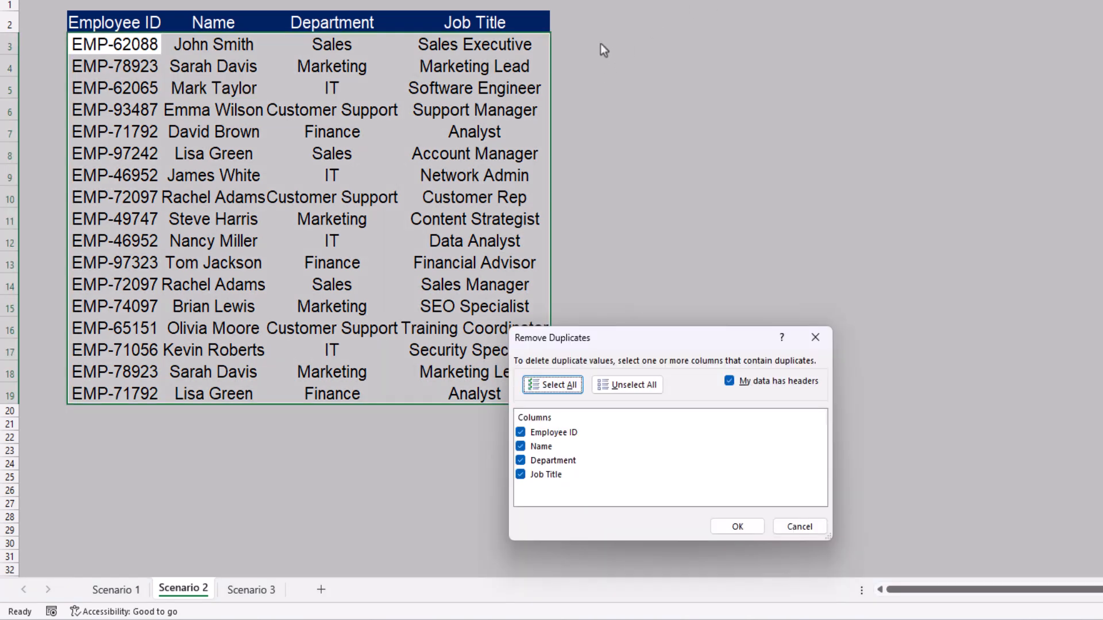
{"action": "left_click", "coordinate": [646, 388]}
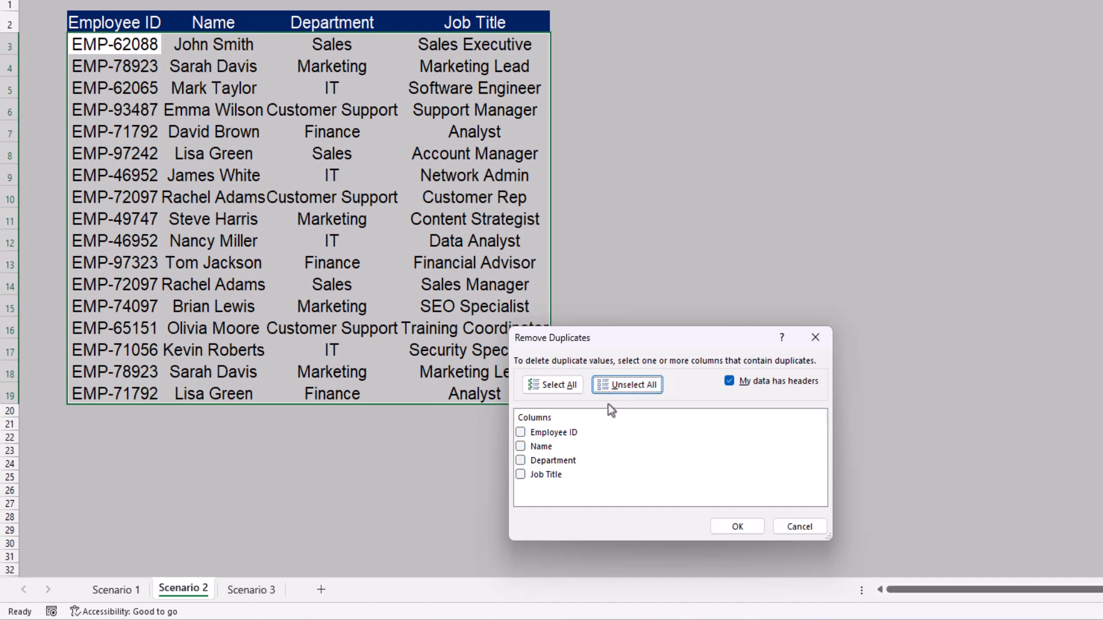
{"action": "left_click", "coordinate": [559, 437]}
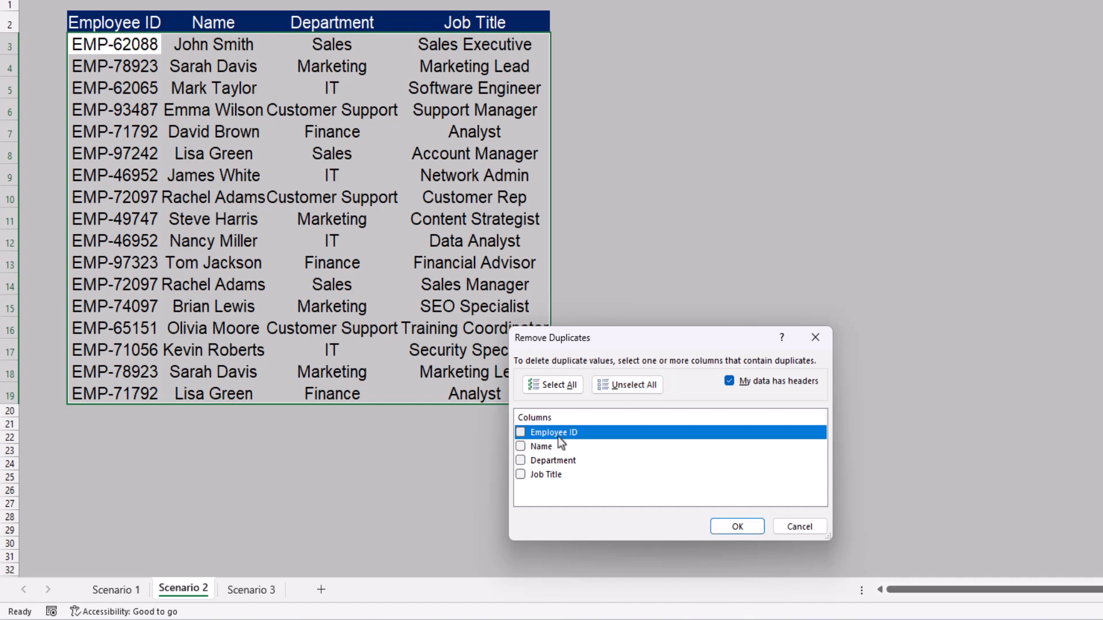
{"action": "left_click", "coordinate": [521, 447]}
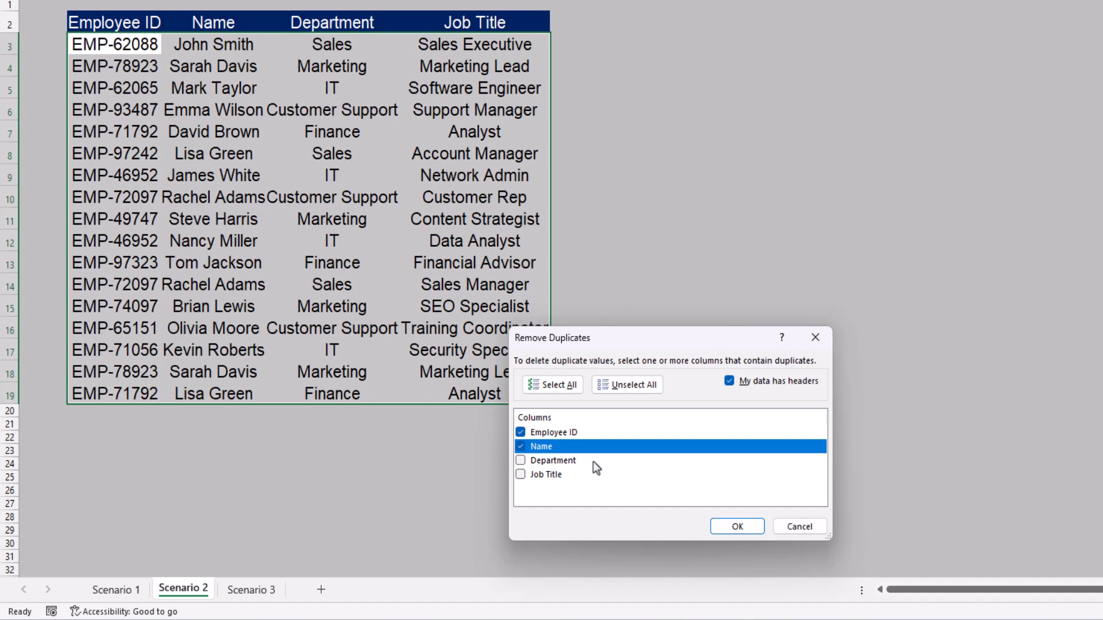
{"action": "left_click", "coordinate": [712, 524]}
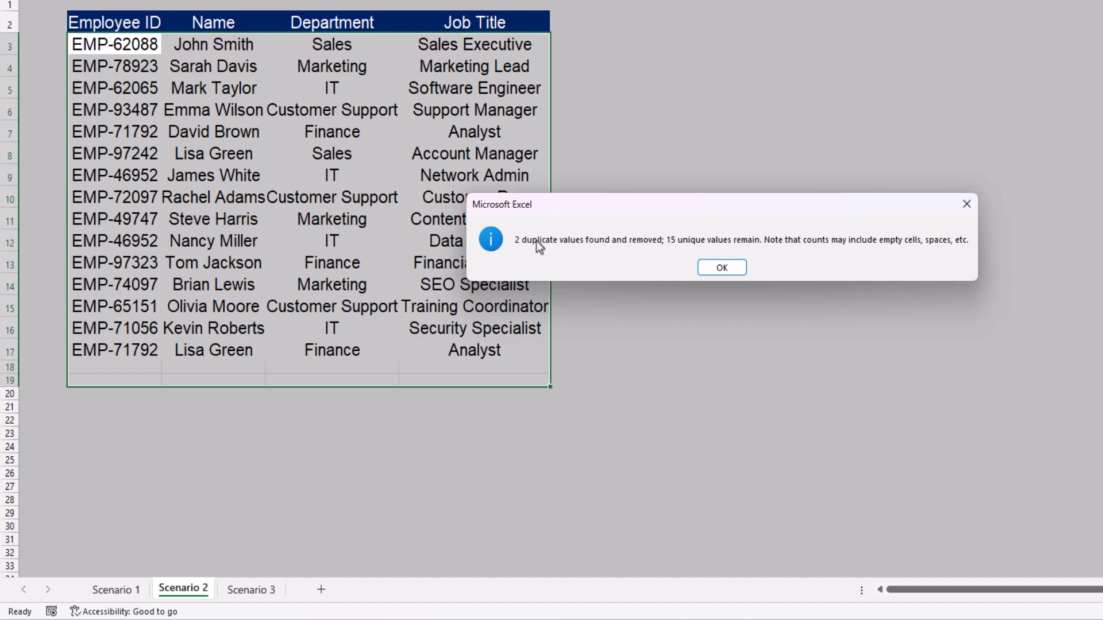
{"action": "left_click", "coordinate": [725, 269]}
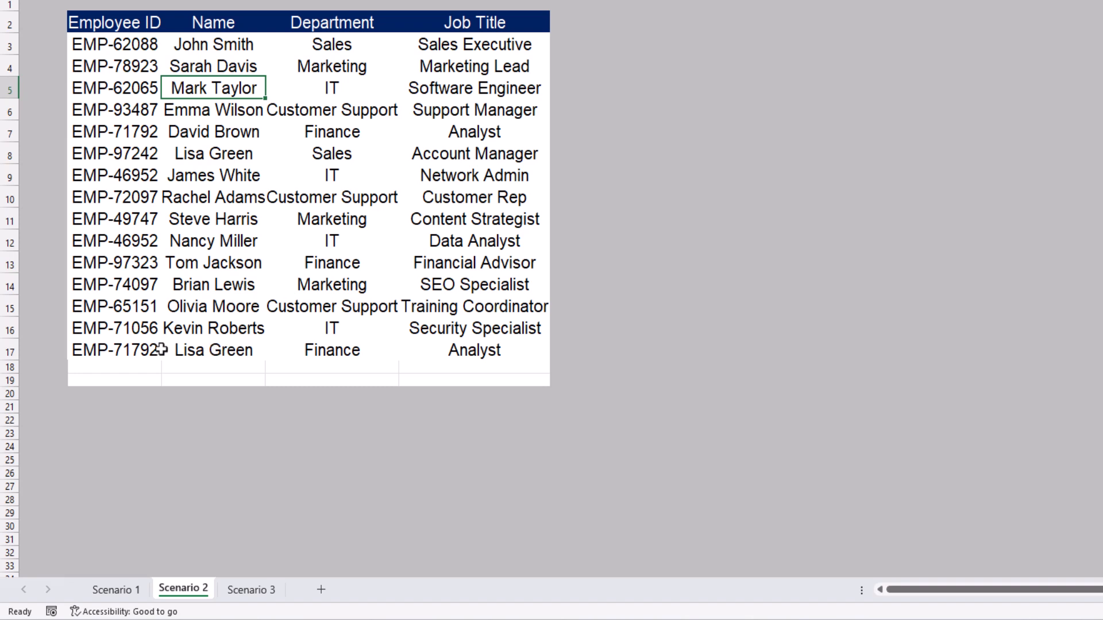
- Compare the Employee ID and Name cells of rows 17 and 7, and undo the last duplicate removal
{"action": "left_click_drag", "start_coordinate": [148, 351], "coordinate": [190, 352]}
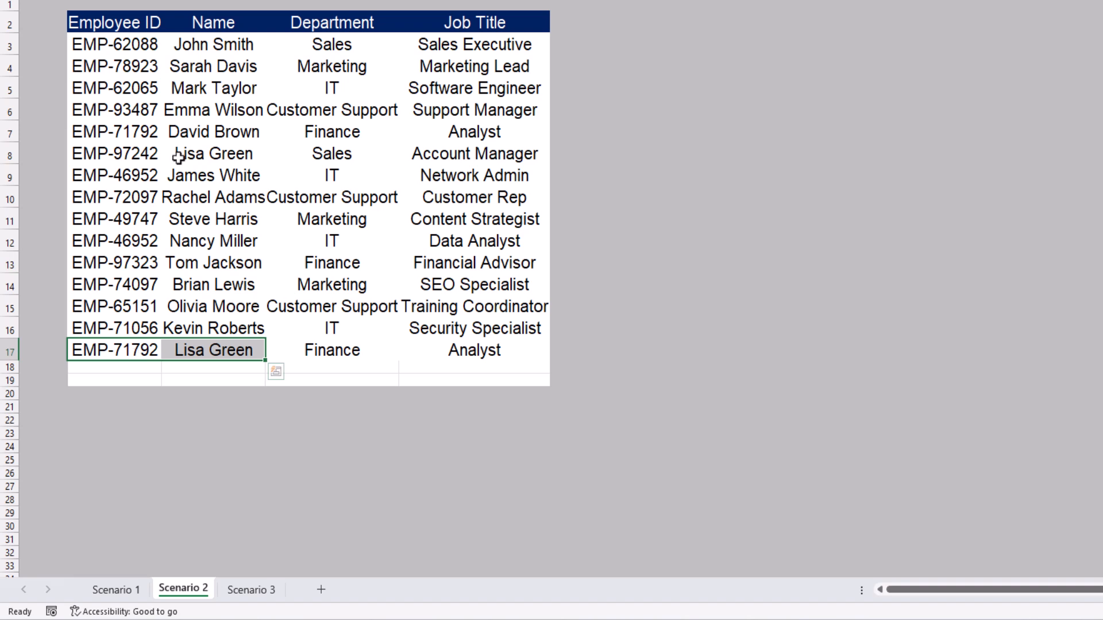
{"action": "left_click_drag", "start_coordinate": [148, 130], "coordinate": [190, 128]}
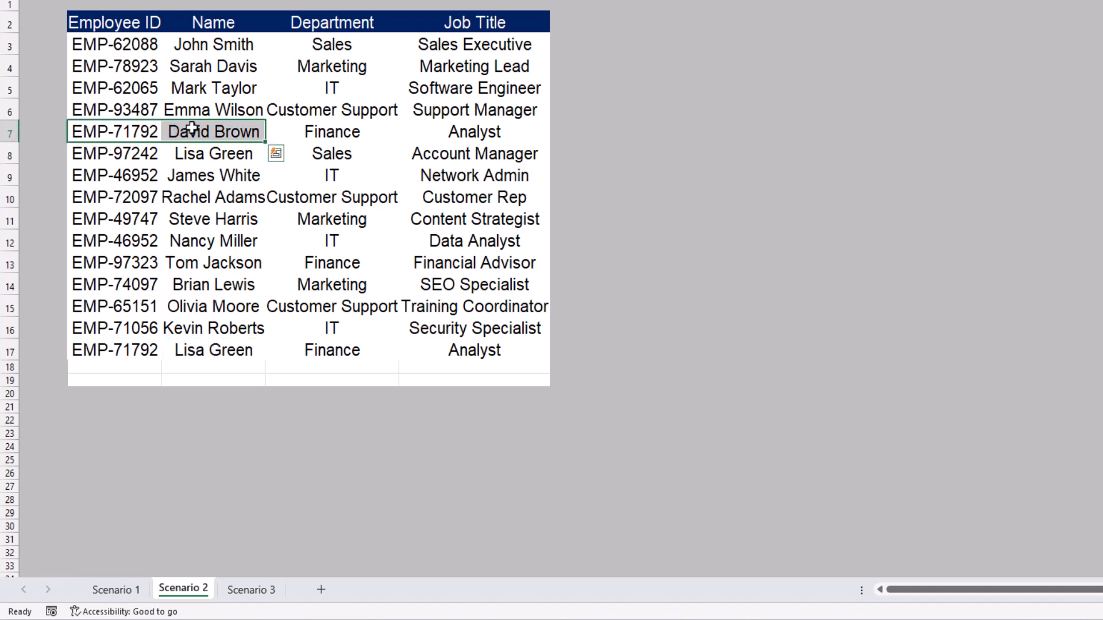
{"action": "key", "text": "ctrl+z"}
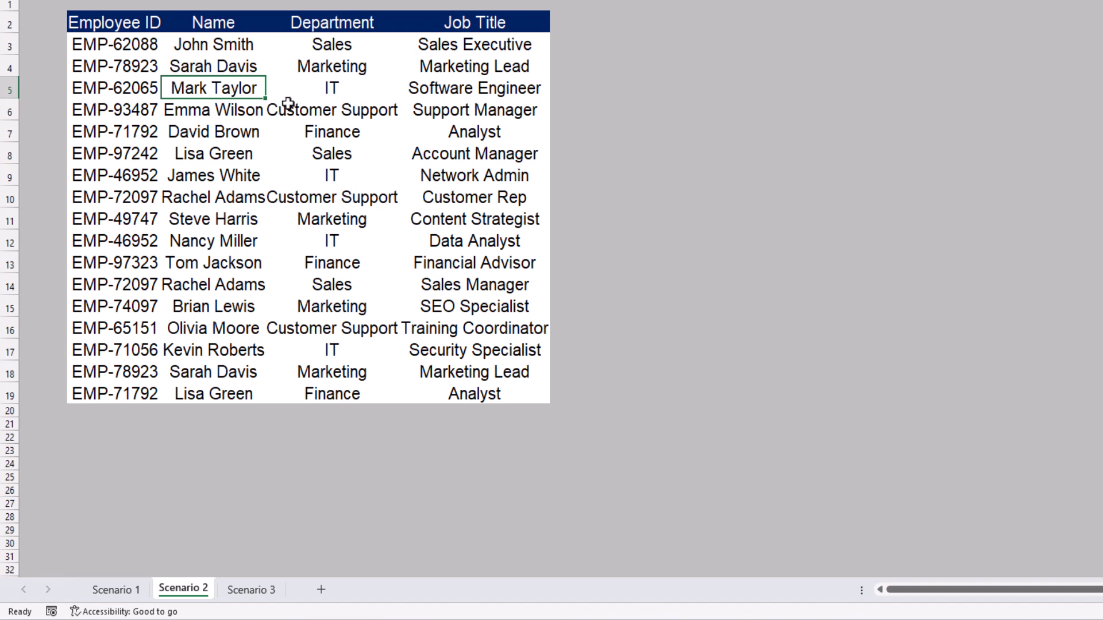
{"action": "left_click_drag", "start_coordinate": [373, 93], "coordinate": [411, 96]}
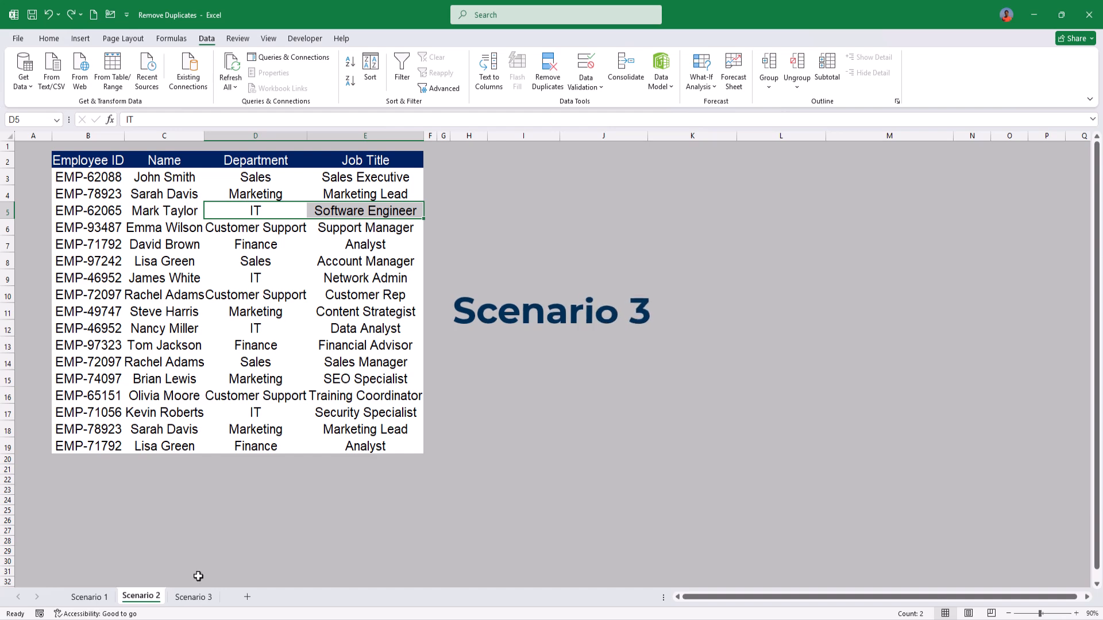
- Open the Scenario 3 sheet and examine the employee table for rows repeated across every column
{"action": "left_click", "coordinate": [191, 597]}
{"action": "left_click", "coordinate": [273, 365]}
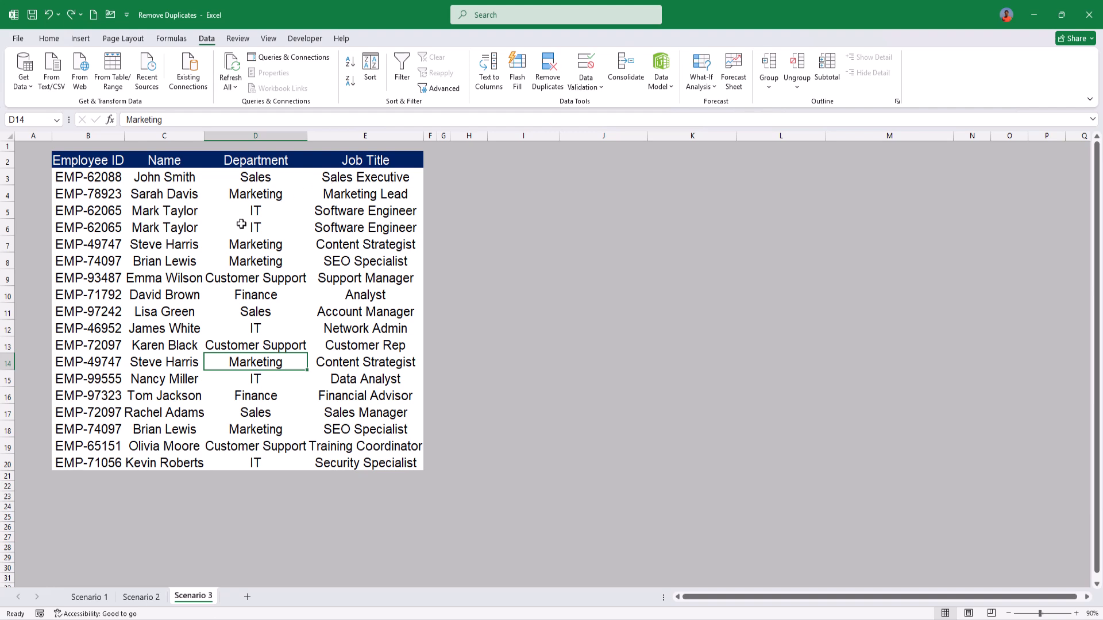
{"action": "left_click", "coordinate": [216, 212]}
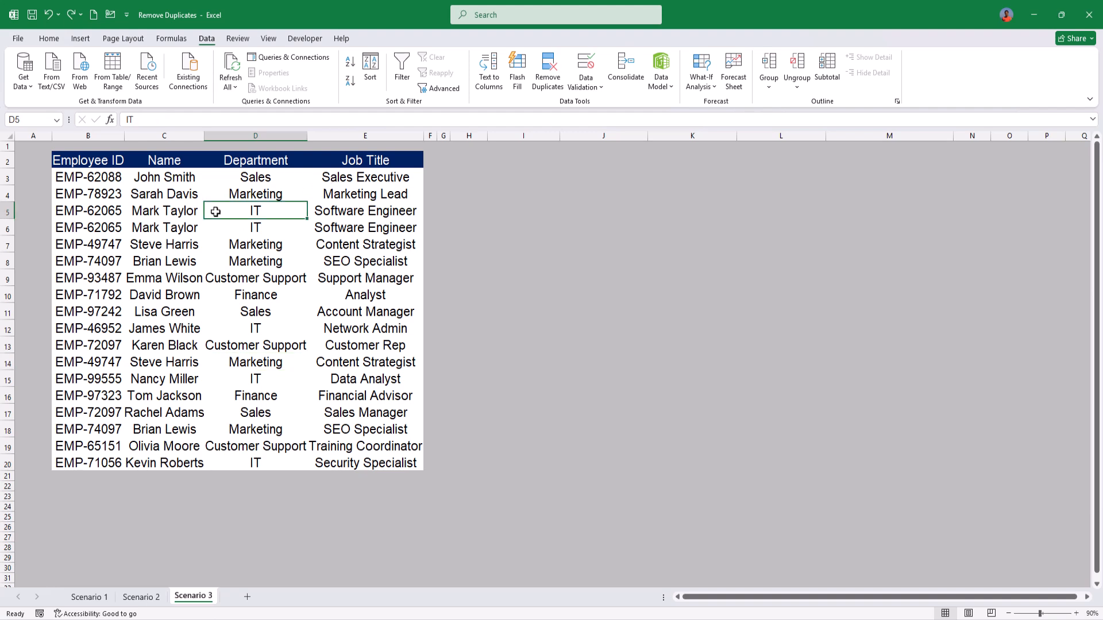
- Remove entire duplicate rows from the Scenario 3 table by matching Employee ID, Name, Department and Job Title, with headers recognised
{"action": "left_click", "coordinate": [103, 159]}
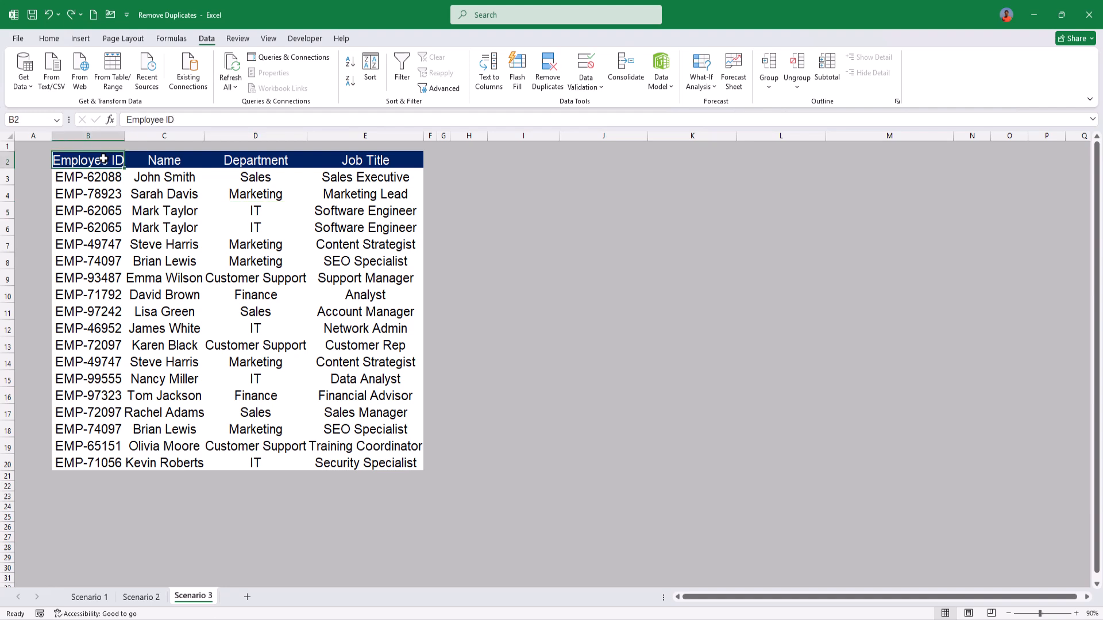
{"action": "key", "text": "ctrl+a"}
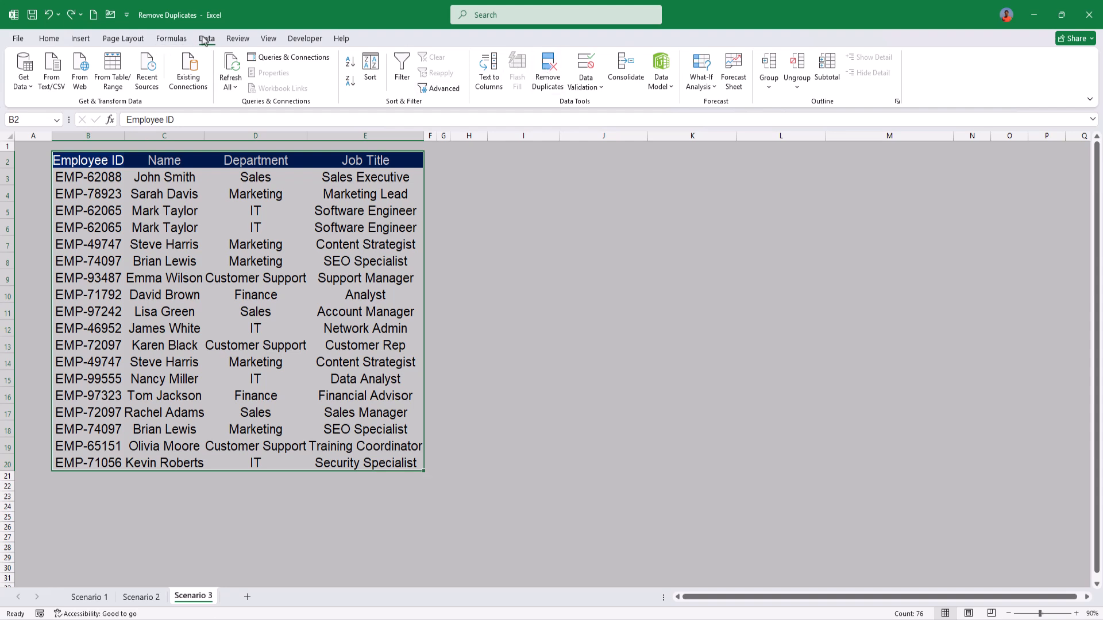
{"action": "left_click", "coordinate": [547, 70]}
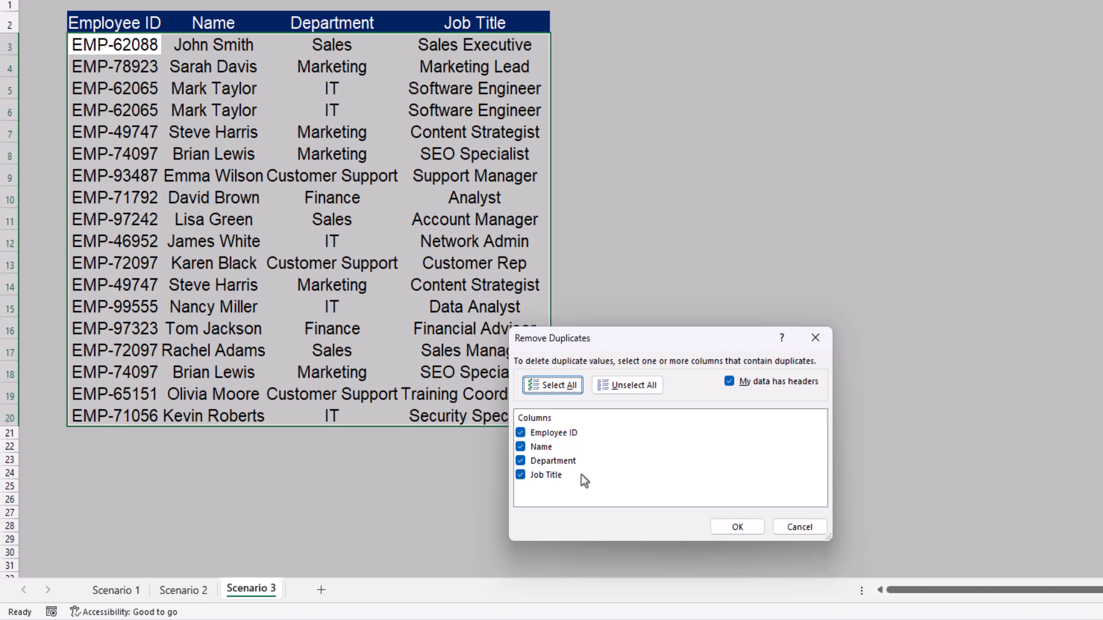
{"action": "left_click", "coordinate": [719, 529]}
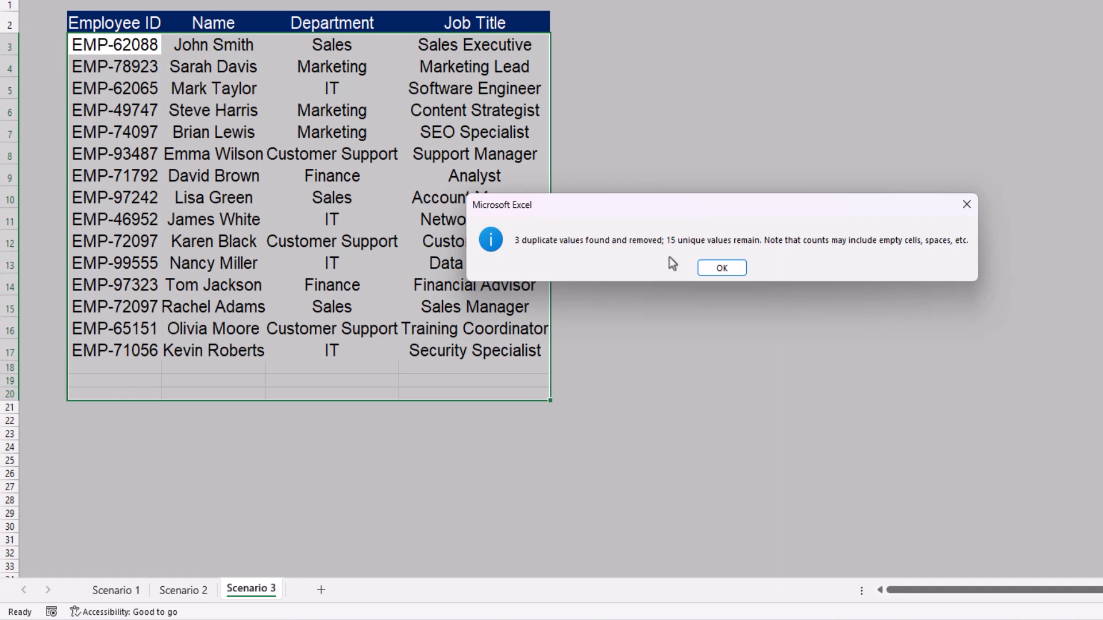
{"action": "left_click", "coordinate": [708, 269]}
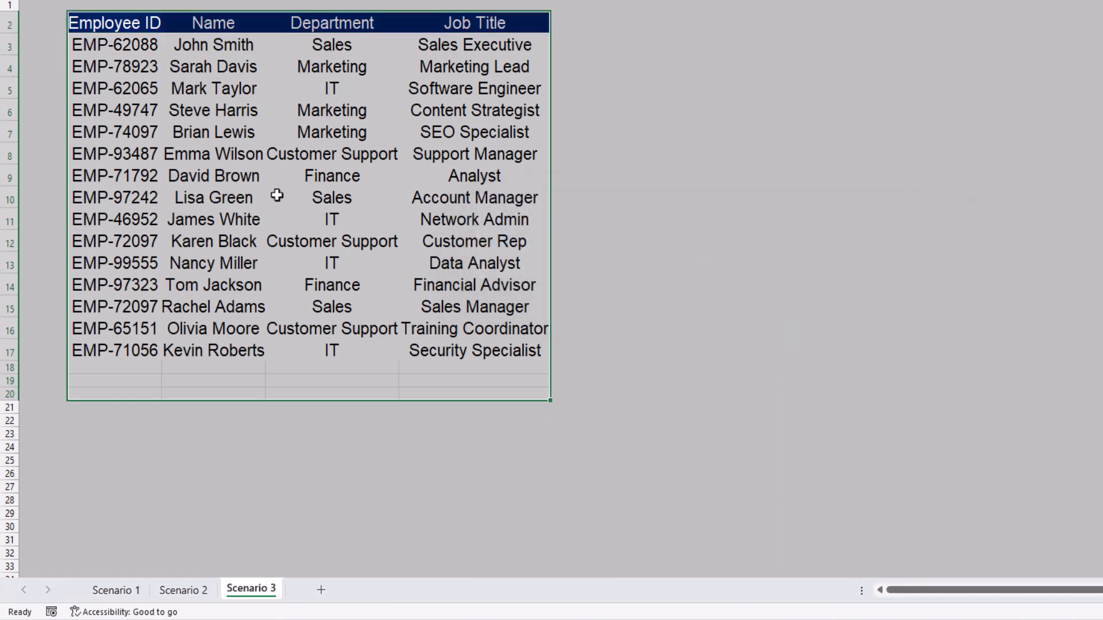
- Check the remaining Scenario 3 records for full-row repeats, inspecting cells in rows 3, 7 and 15
{"action": "left_click_drag", "start_coordinate": [128, 45], "coordinate": [397, 51]}
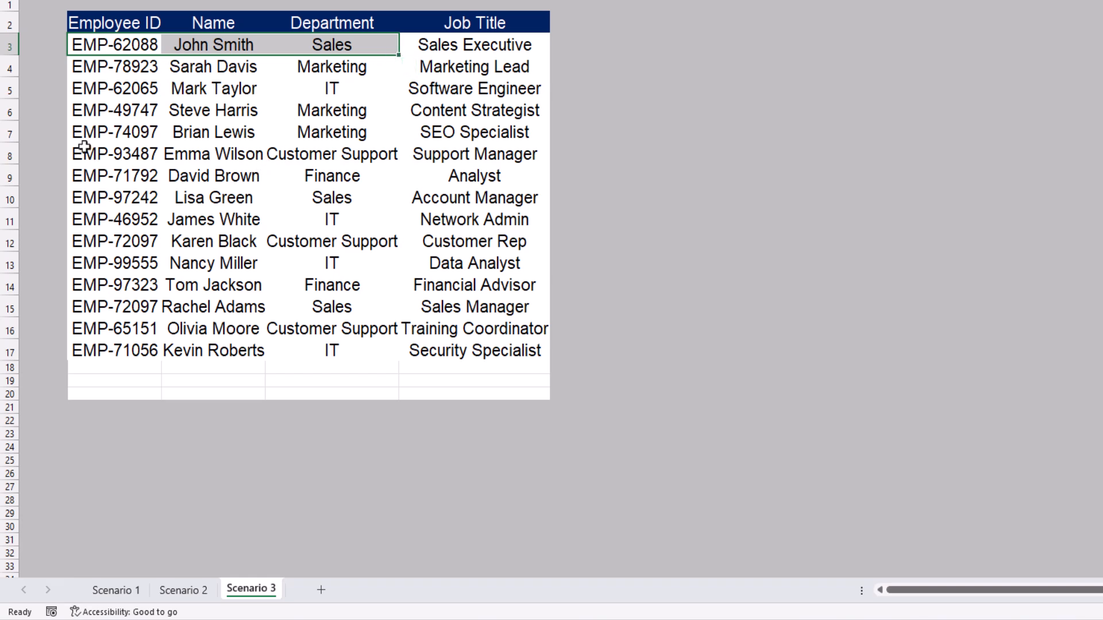
{"action": "left_click", "coordinate": [102, 135]}
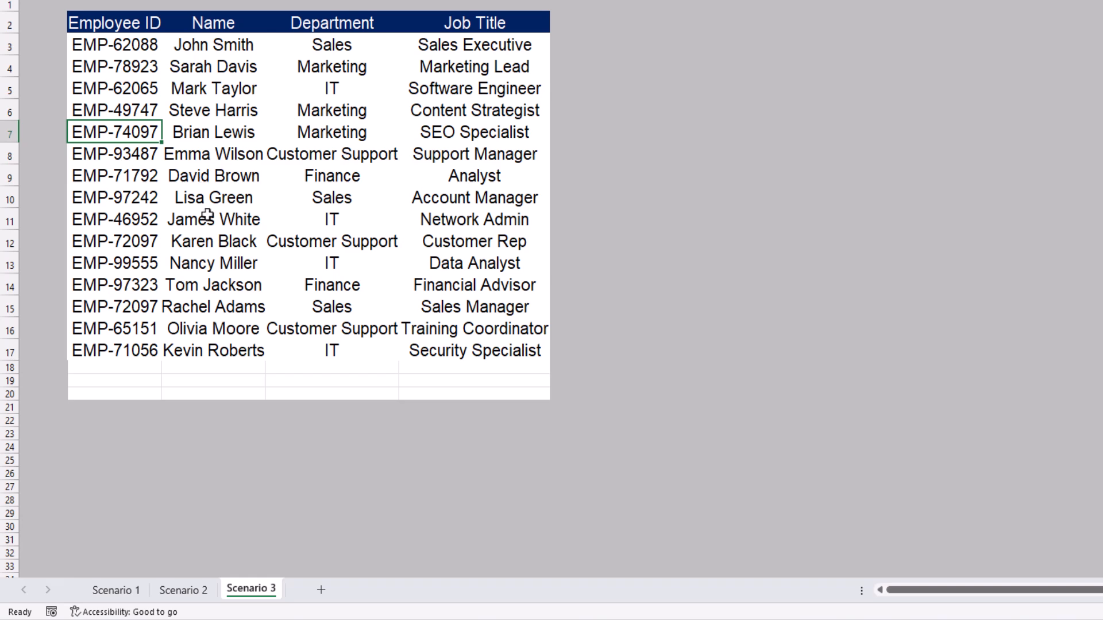
{"action": "left_click_drag", "start_coordinate": [143, 309], "coordinate": [187, 308]}
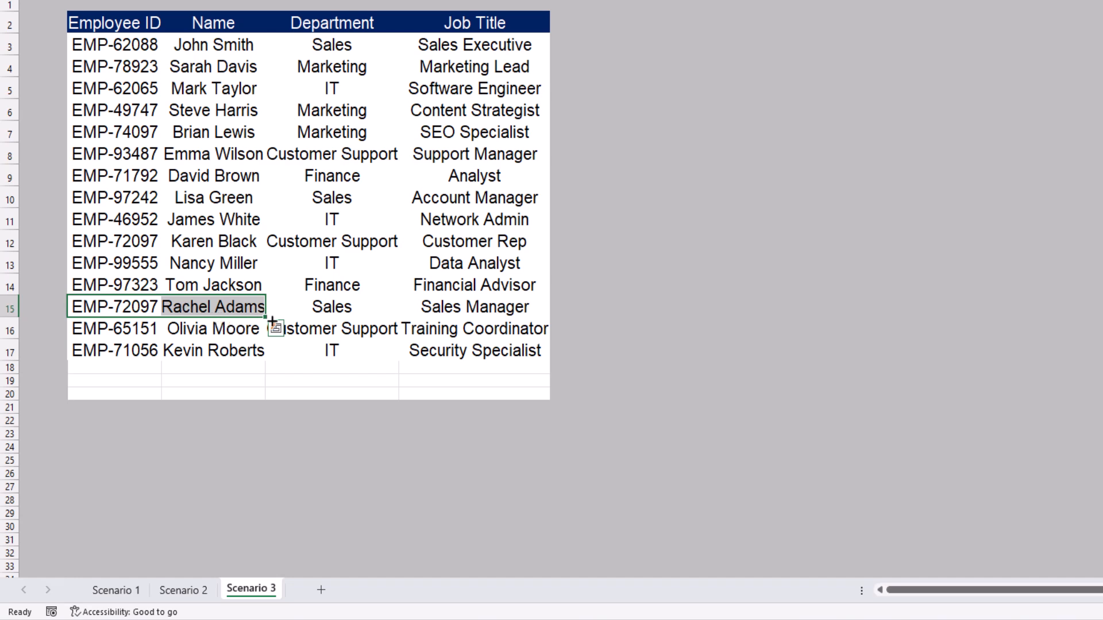
{"action": "left_click", "coordinate": [299, 313]}
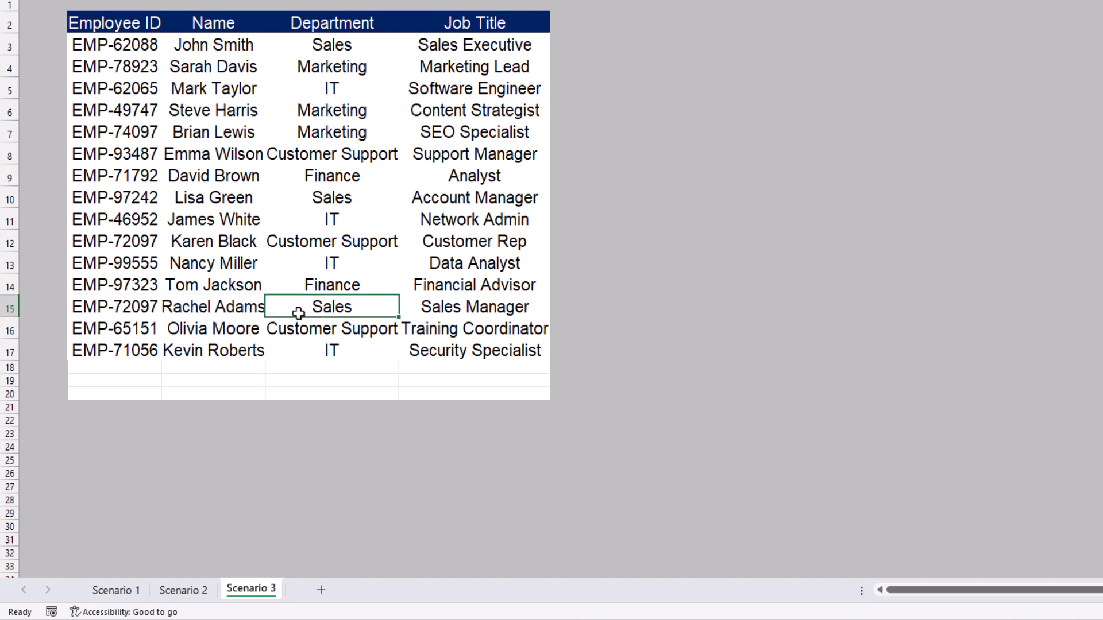